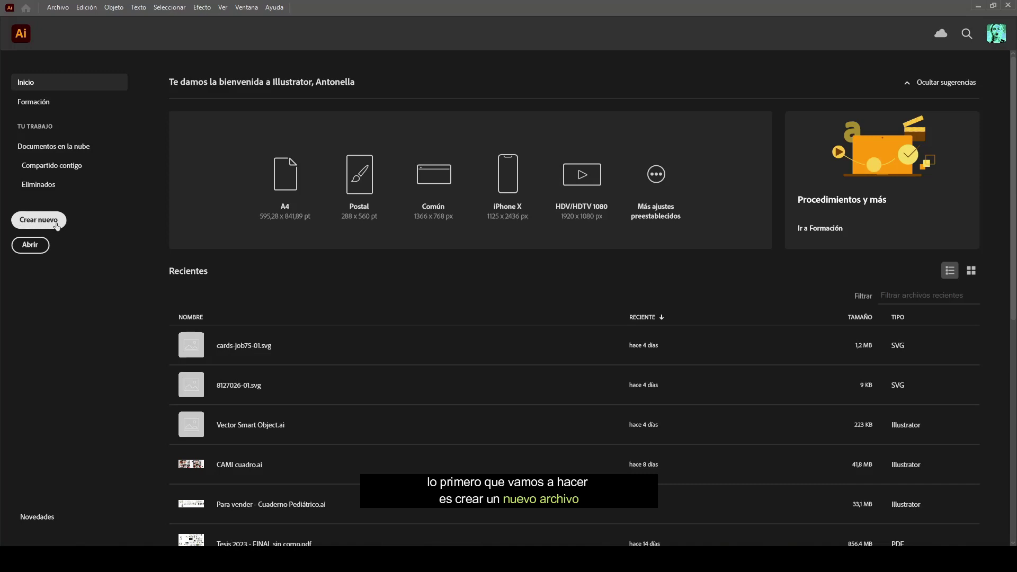
Start a new document at 1080 × 1080 px, keeping pixels as the unit.
{"action": "left_click", "coordinate": [57, 226]}
{"action": "left_click_drag", "start_coordinate": [324, 82], "coordinate": [389, 119]}
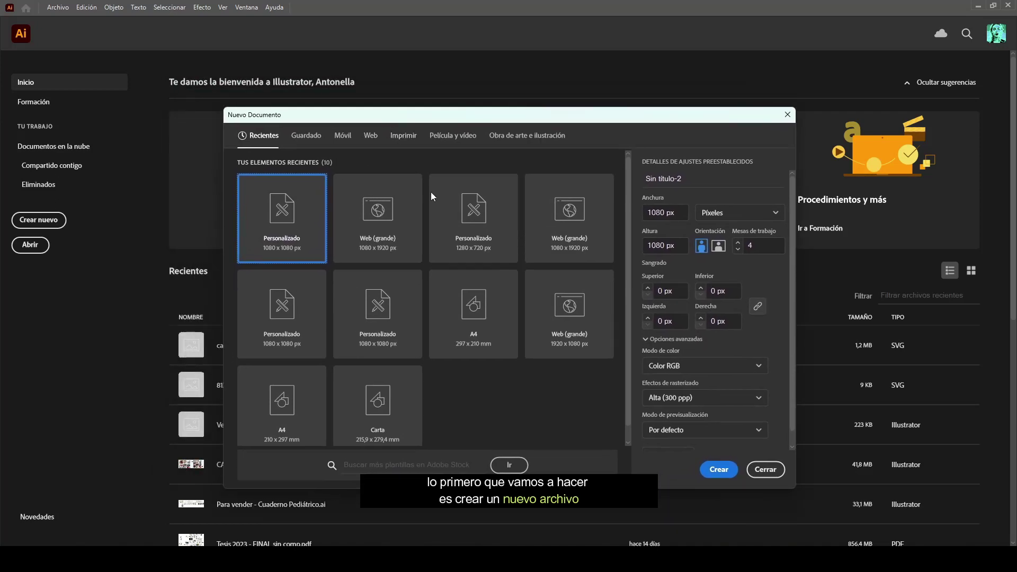
{"action": "left_click", "coordinate": [655, 212]}
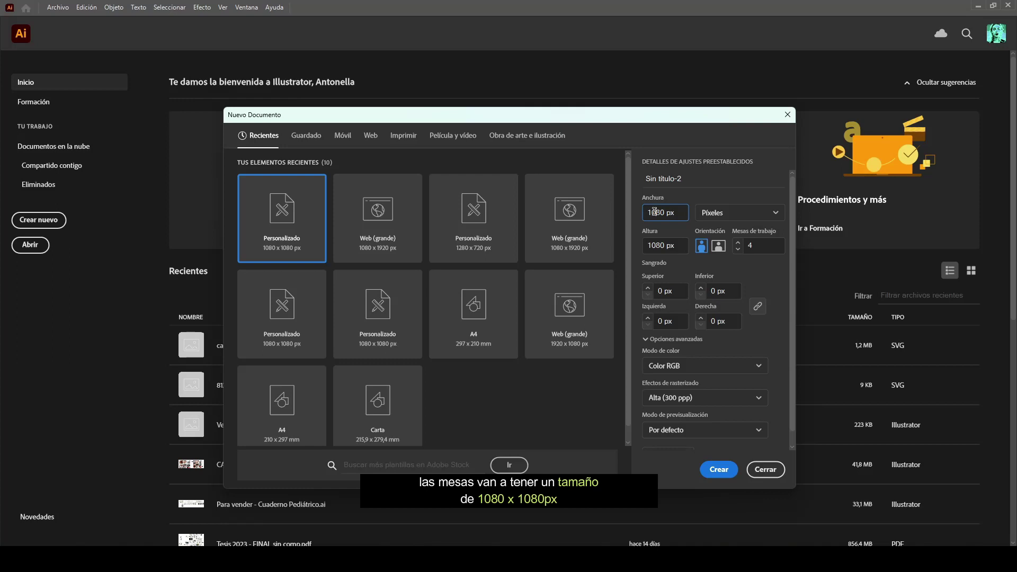
{"action": "left_click", "coordinate": [653, 245]}
{"action": "left_click", "coordinate": [665, 212]}
{"action": "left_click", "coordinate": [676, 246]}
{"action": "left_click", "coordinate": [777, 213]}
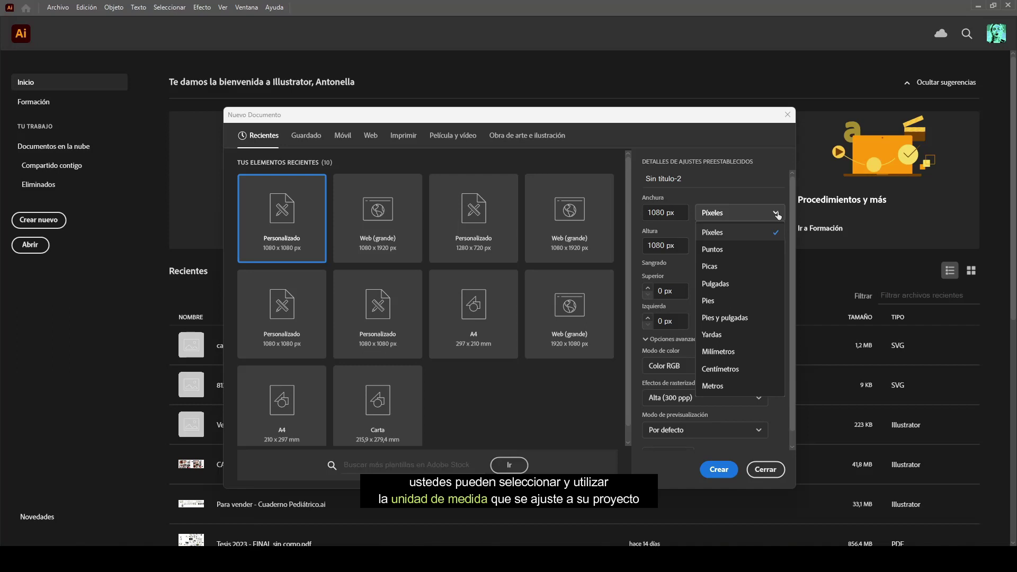
{"action": "left_click", "coordinate": [777, 214]}
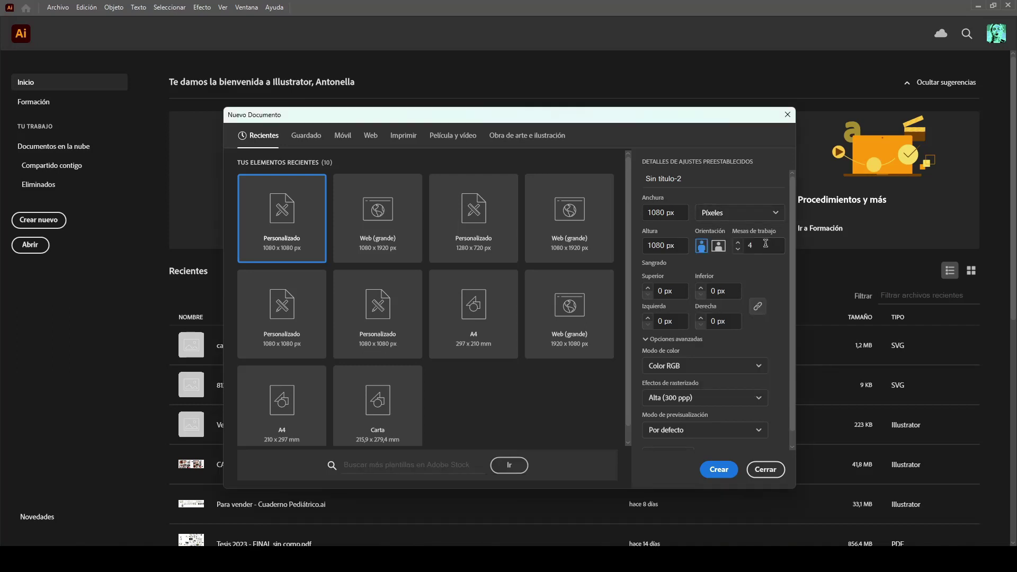
{"action": "double_click", "coordinate": [765, 244]}
{"action": "type", "text": "4"}
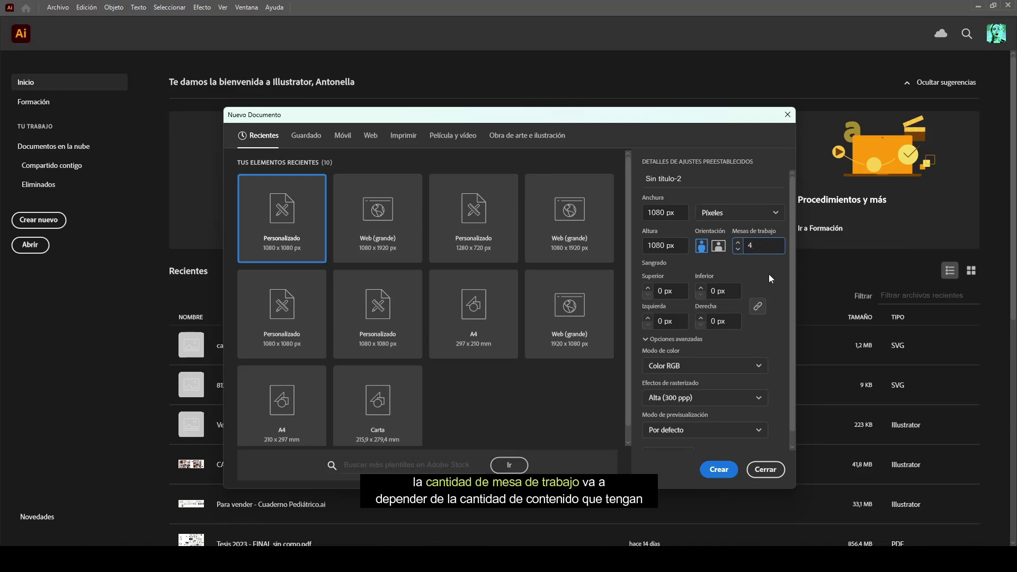
{"action": "scroll", "coordinate": [772, 279], "scroll_direction": "down", "scroll_amount": 1}
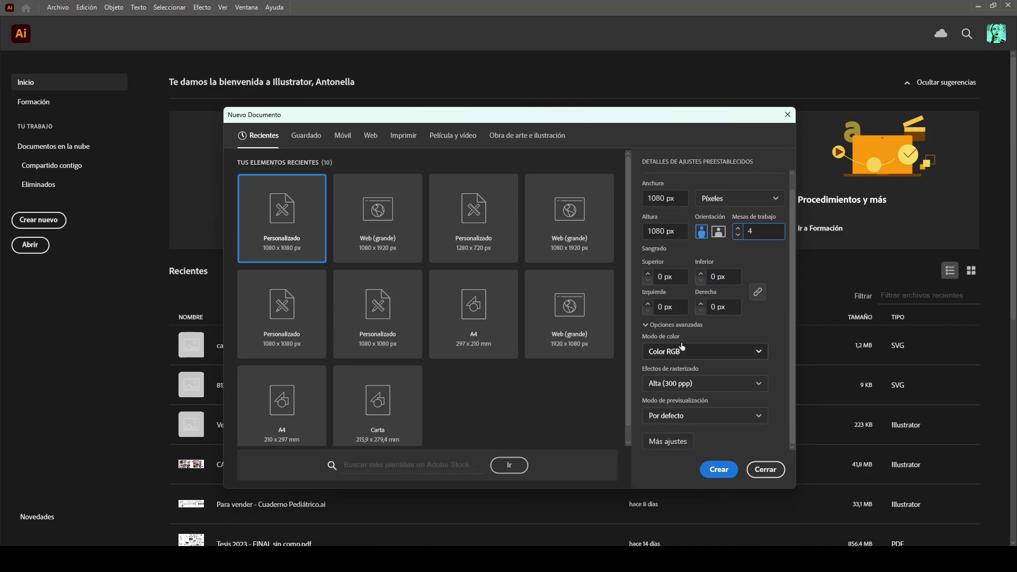
{"action": "left_click", "coordinate": [749, 357]}
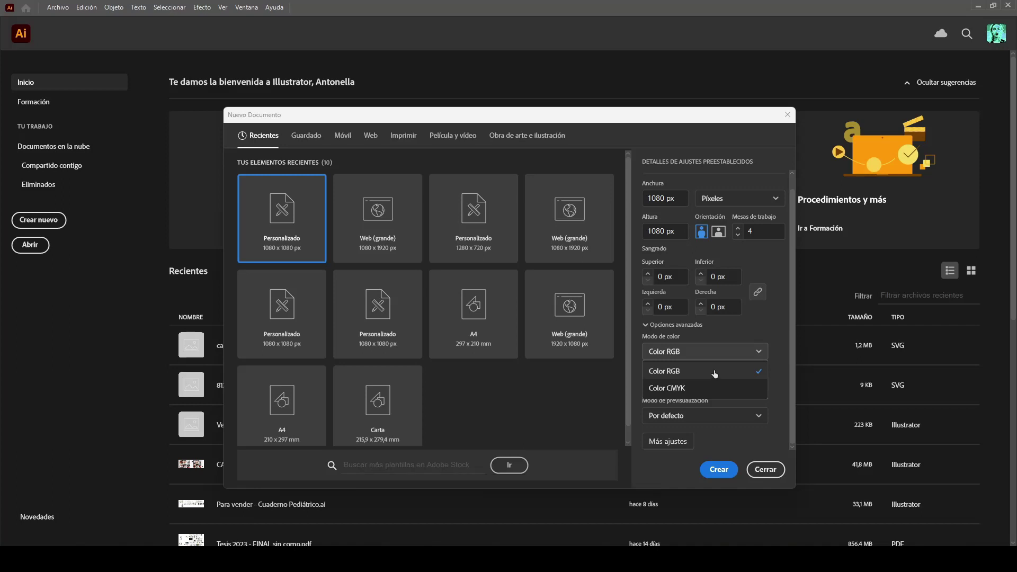
{"action": "left_click", "coordinate": [715, 372]}
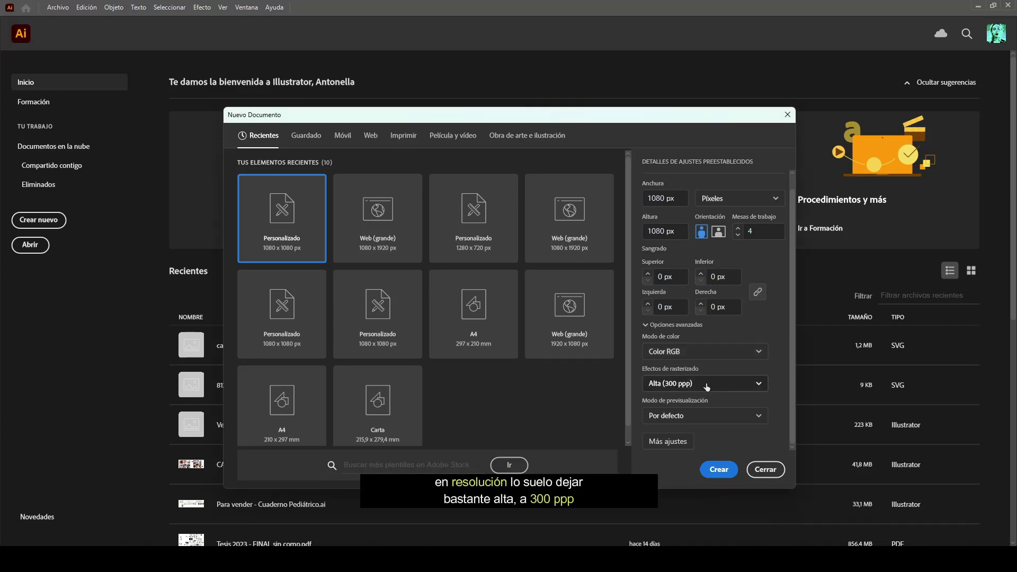
{"action": "left_click", "coordinate": [722, 418]}
{"action": "left_click", "coordinate": [722, 418]}
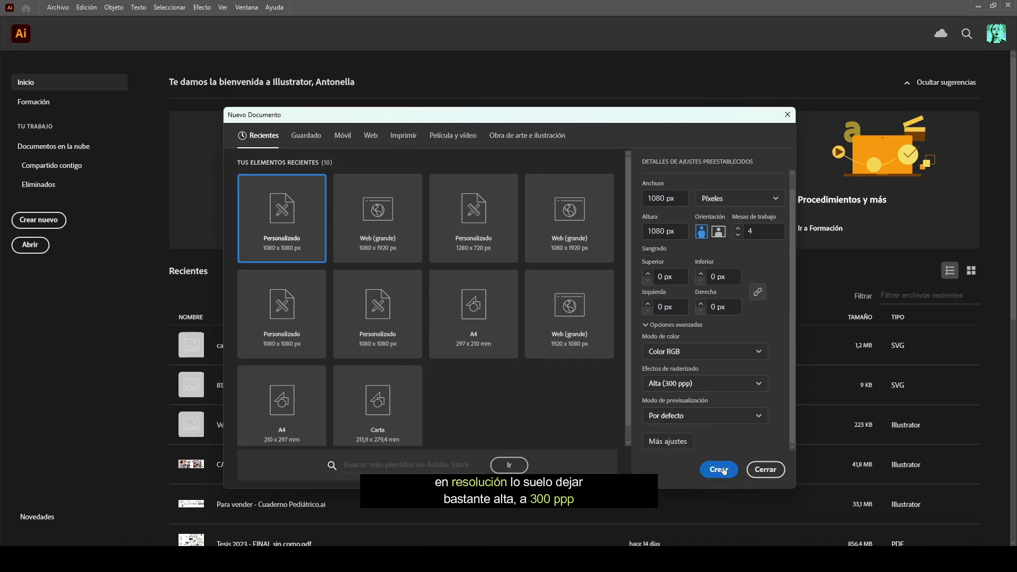
Create the four-artboard document and float the Mesas de trabajo panel over the canvas.
{"action": "left_click", "coordinate": [720, 470]}
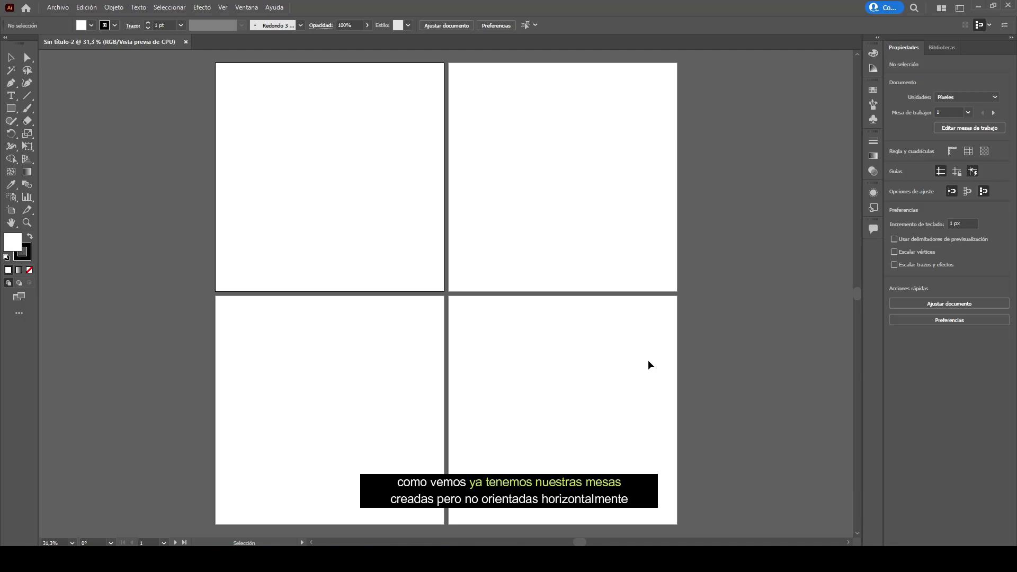
{"action": "left_click", "coordinate": [243, 8]}
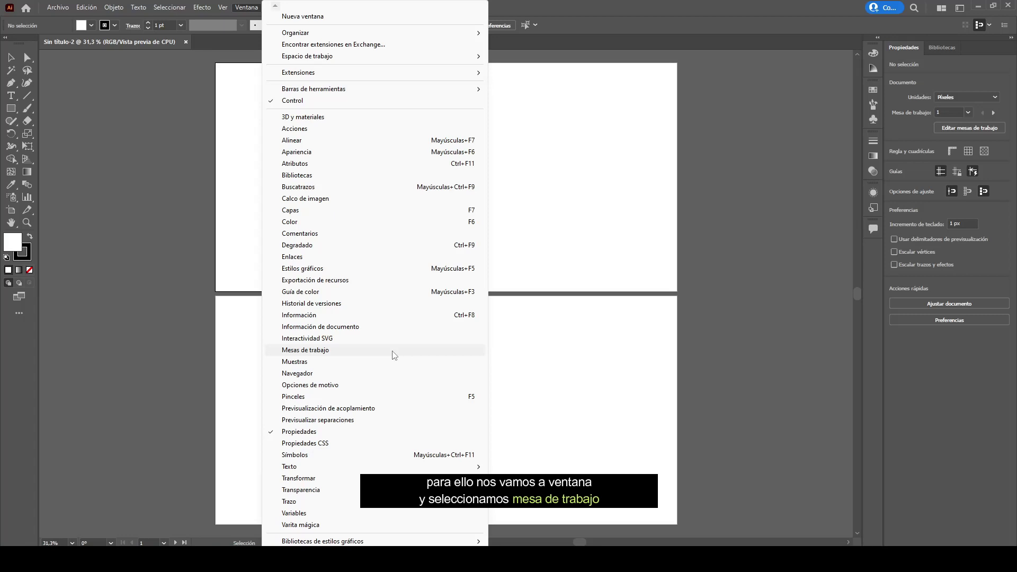
{"action": "left_click", "coordinate": [395, 355]}
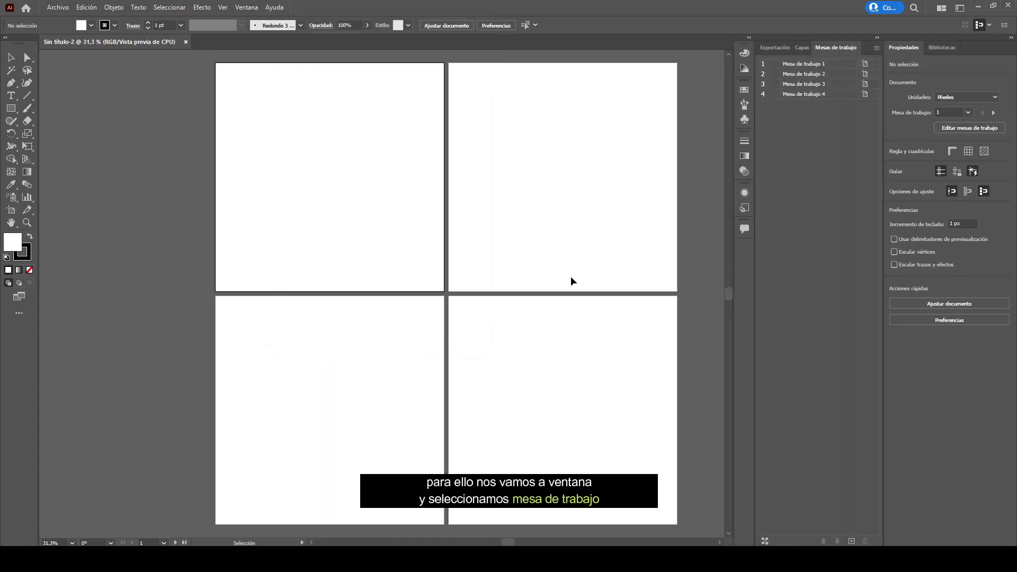
{"action": "left_click_drag", "start_coordinate": [842, 53], "coordinate": [594, 88]}
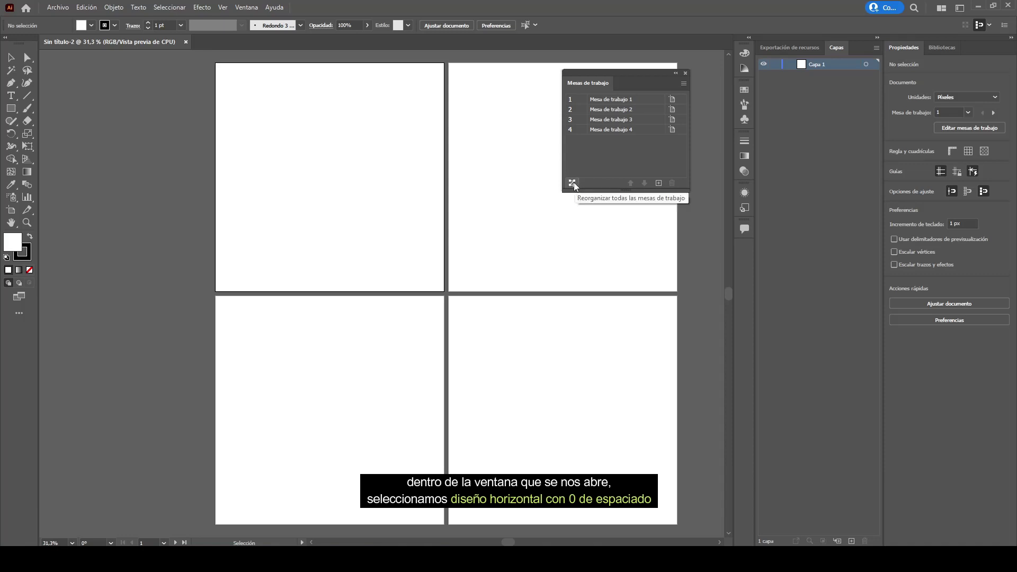
Rearrange all artboards into a single horizontal row.
{"action": "left_click", "coordinate": [573, 182]}
{"action": "left_click_drag", "start_coordinate": [559, 212], "coordinate": [501, 207]}
{"action": "left_click", "coordinate": [434, 255]}
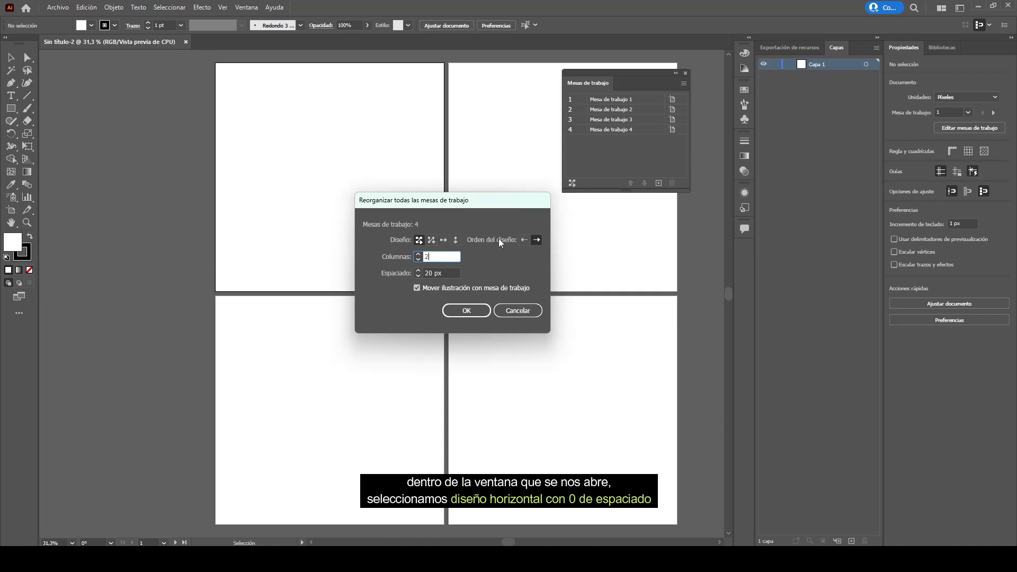
{"action": "left_click", "coordinate": [445, 240]}
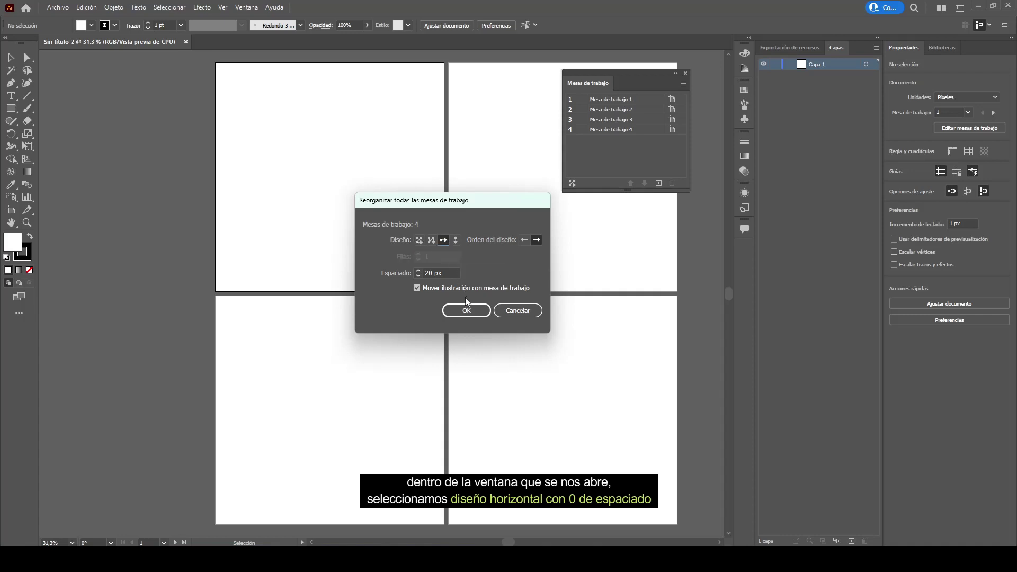
{"action": "left_click", "coordinate": [469, 313]}
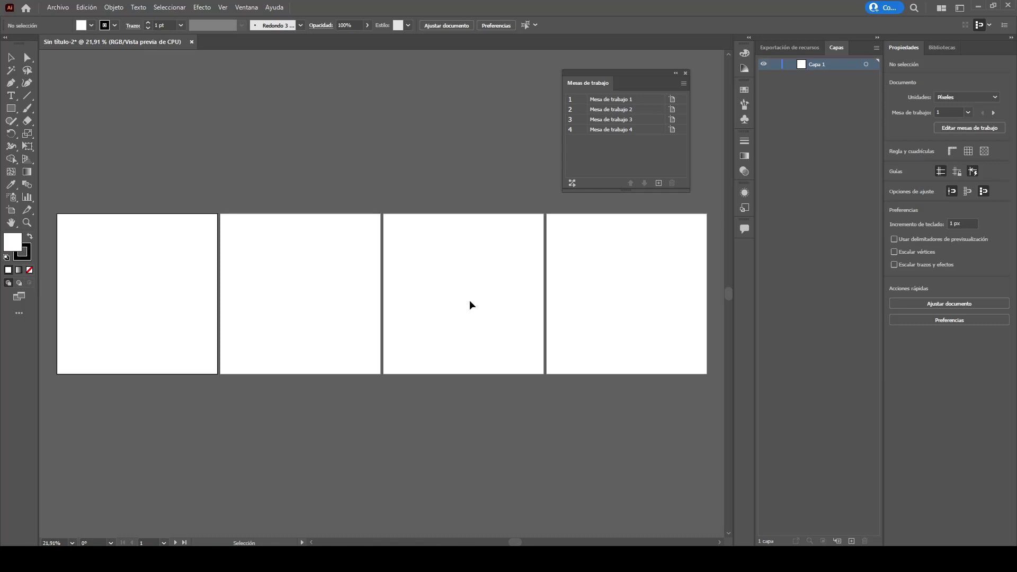
Set the artboard spacing to 0 px so the artboards touch.
{"action": "left_click", "coordinate": [572, 184]}
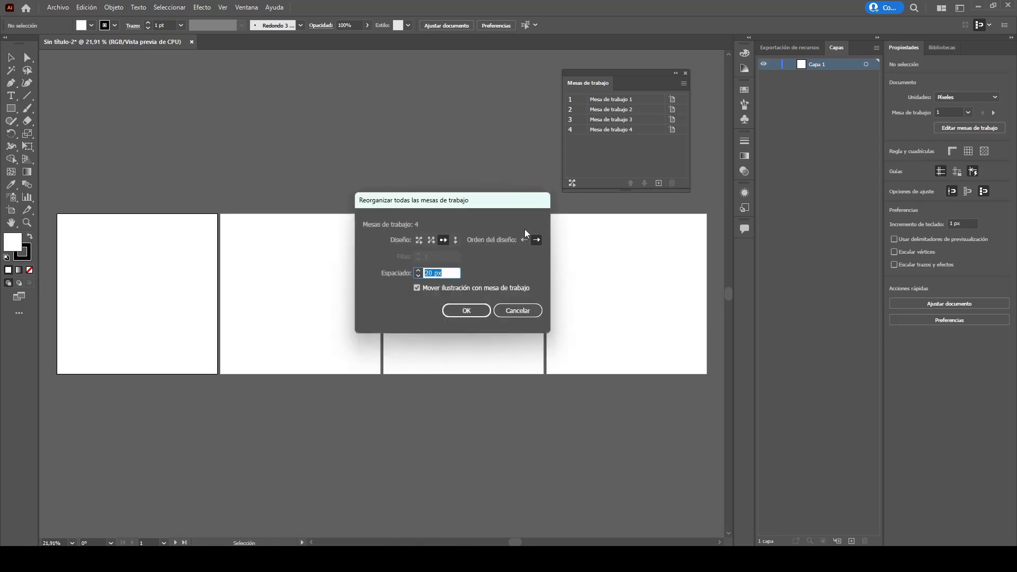
{"action": "left_click", "coordinate": [426, 273]}
{"action": "key", "text": "BackSpace"}
{"action": "left_click", "coordinate": [457, 309]}
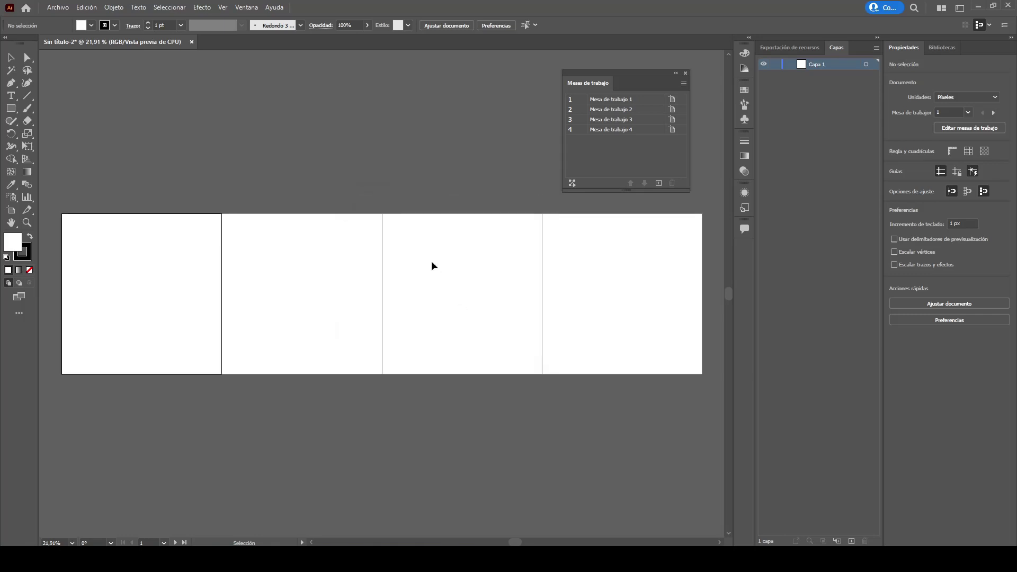
Move the artboards list aside and select Mesa de trabajo 2 with the Artboard tool.
{"action": "mouse_move", "coordinate": [683, 77]}
{"action": "left_mouse_down"}
{"action": "mouse_move", "coordinate": [741, 78]}
{"action": "mouse_move", "coordinate": [853, 49]}
{"action": "left_mouse_up"}
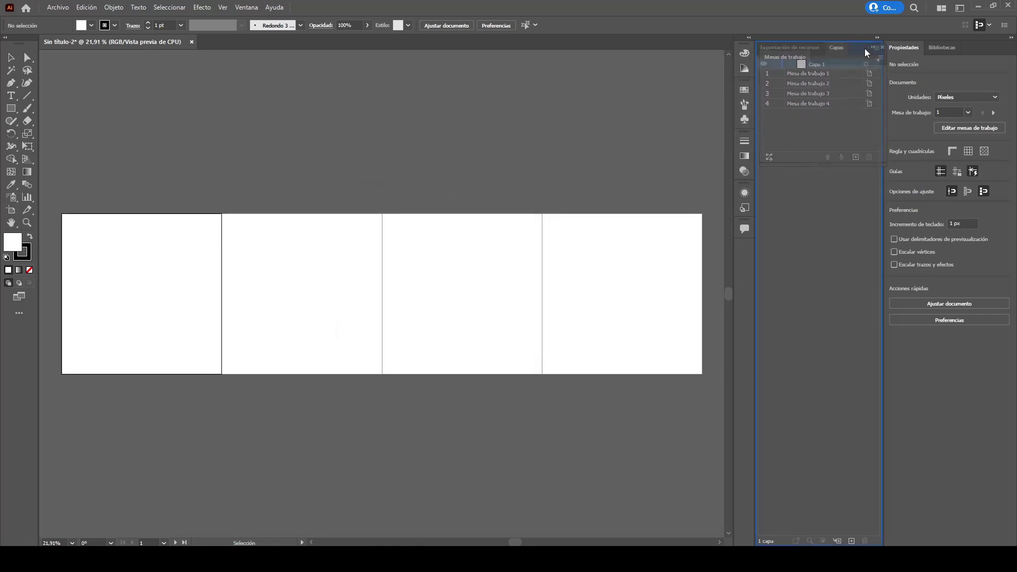
{"action": "left_click", "coordinate": [254, 266]}
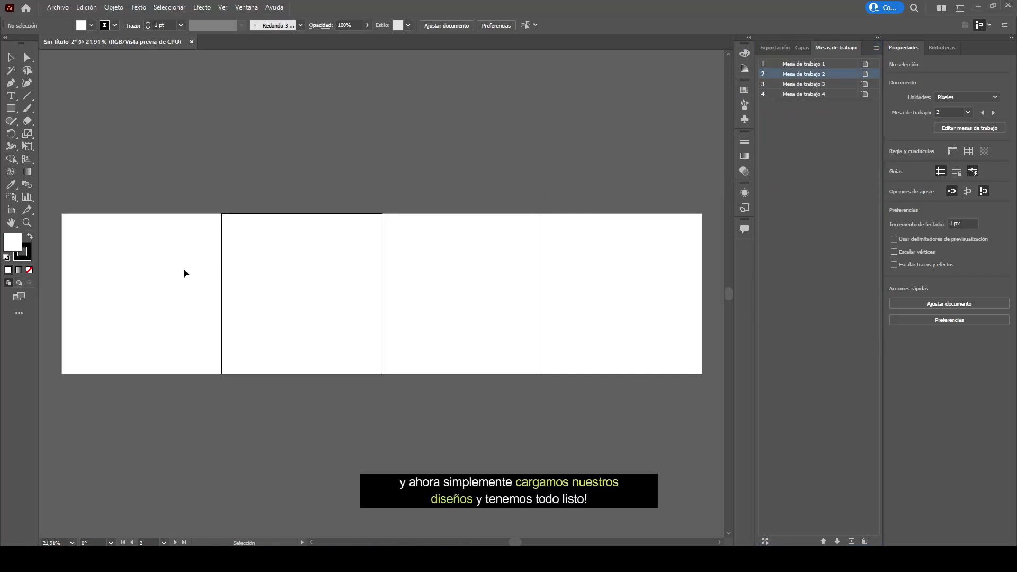
{"action": "left_click", "coordinate": [10, 211]}
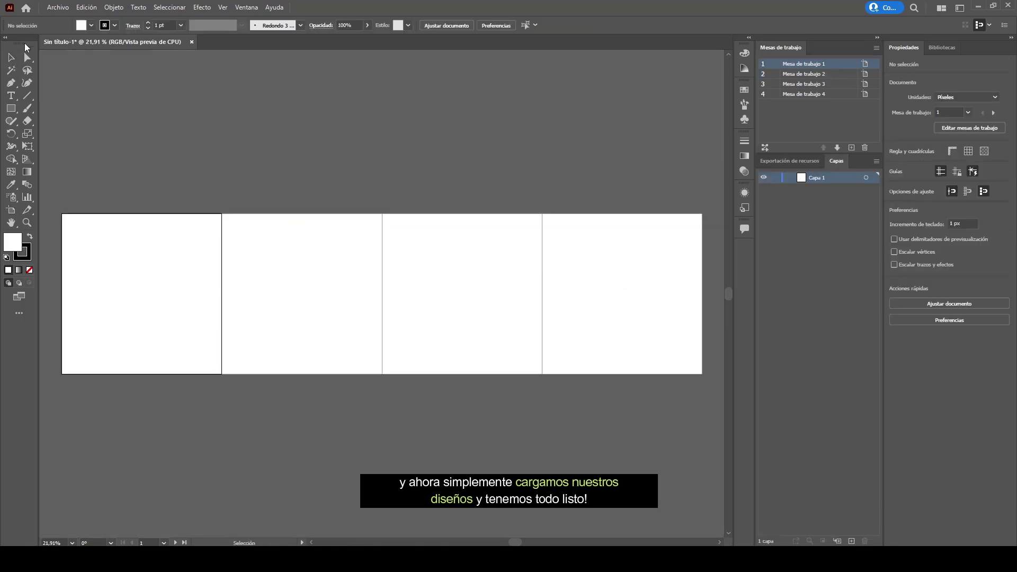
Place the woman-drawing photo over artboard 1.
{"action": "left_click", "coordinate": [58, 7]}
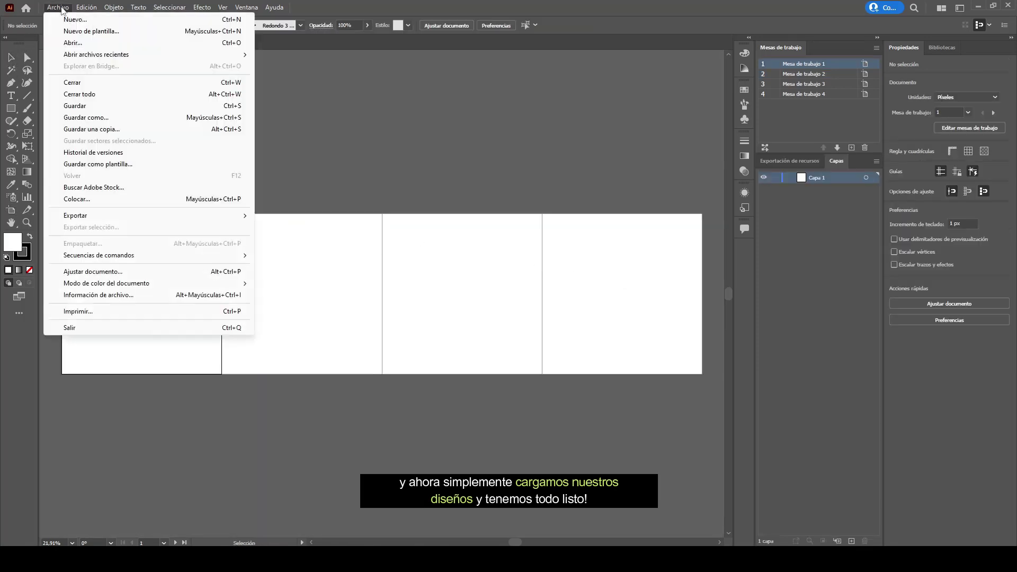
{"action": "left_click", "coordinate": [80, 200]}
{"action": "double_click", "coordinate": [523, 371]}
{"action": "left_click_drag", "start_coordinate": [62, 214], "coordinate": [240, 485]}
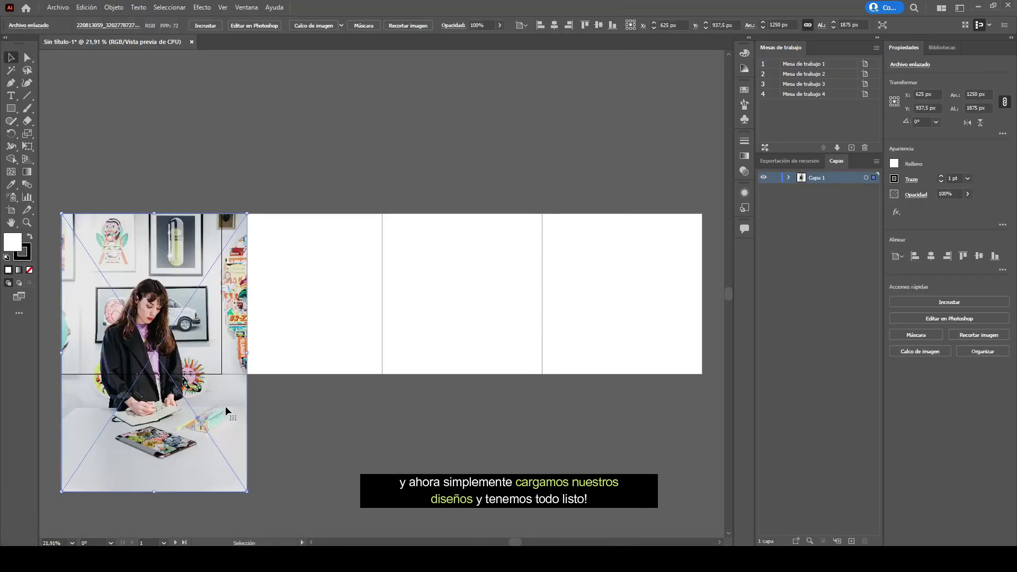
{"action": "left_click_drag", "start_coordinate": [200, 437], "coordinate": [200, 397]}
{"action": "left_click", "coordinate": [295, 399]}
Draw a square covering artboard 2 with no stroke and a #F7F7F7 light grey fill.
{"action": "key", "text": "ctrl+plus"}
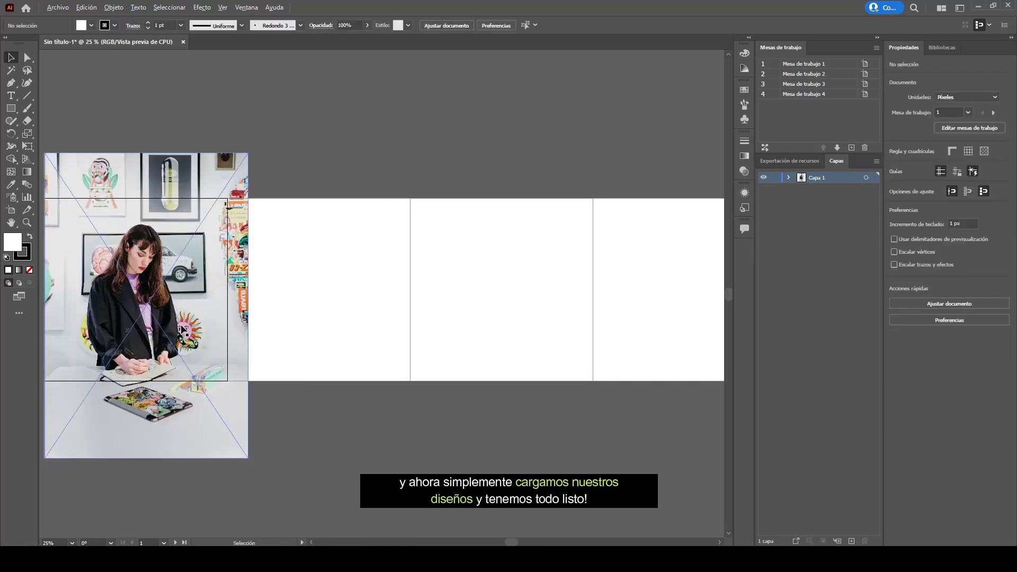
{"action": "key", "text": "ctrl+plus"}
{"action": "key", "text": "m"}
{"action": "left_click_drag", "start_coordinate": [242, 156], "coordinate": [487, 397]}
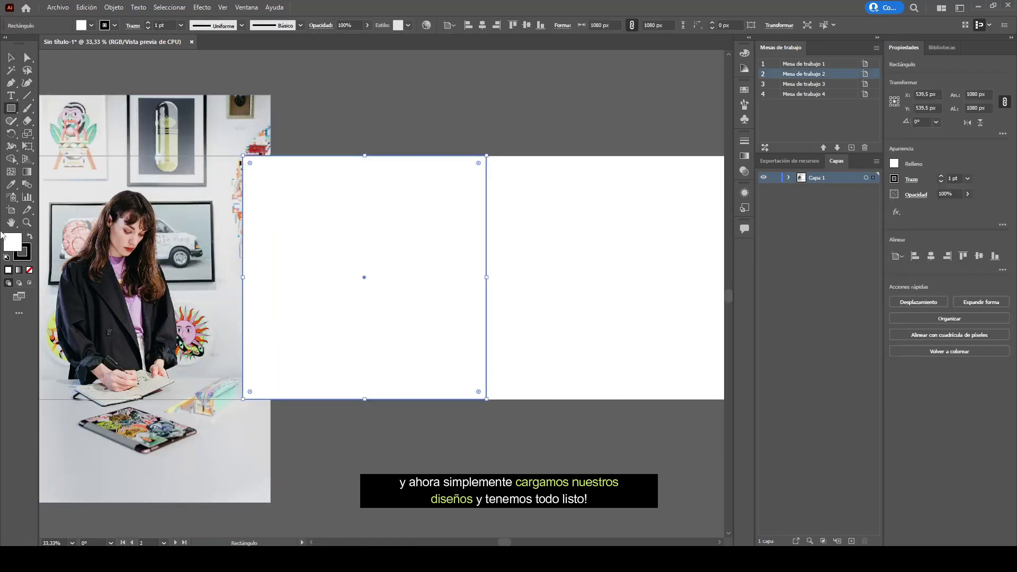
{"action": "left_click", "coordinate": [744, 53]}
{"action": "left_click", "coordinate": [614, 63]}
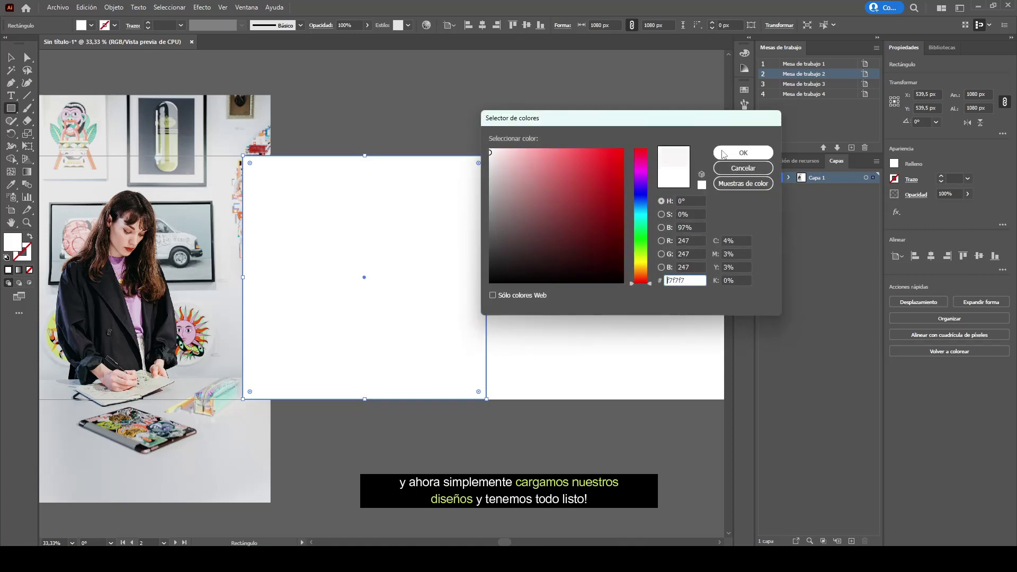
{"action": "left_click", "coordinate": [723, 154]}
{"action": "key", "text": "v"}
{"action": "left_click", "coordinate": [522, 447]}
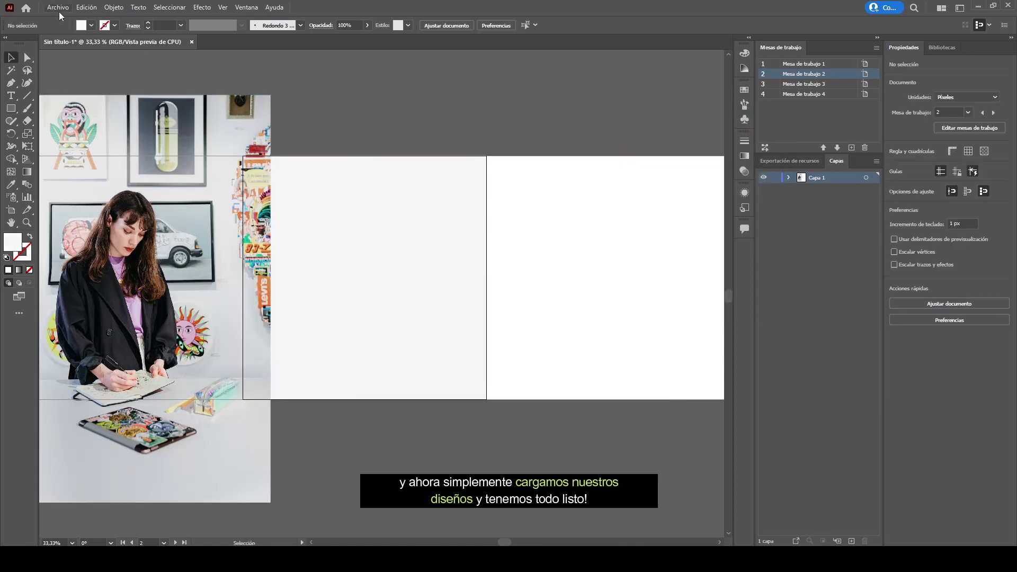
Place the black-and-white mural photo inside artboard 2's grey square.
{"action": "left_click", "coordinate": [58, 7]}
{"action": "left_click", "coordinate": [74, 201]}
{"action": "scroll", "coordinate": [530, 271], "scroll_direction": "down", "scroll_amount": 5}
{"action": "scroll", "coordinate": [530, 271], "scroll_direction": "up", "scroll_amount": 3}
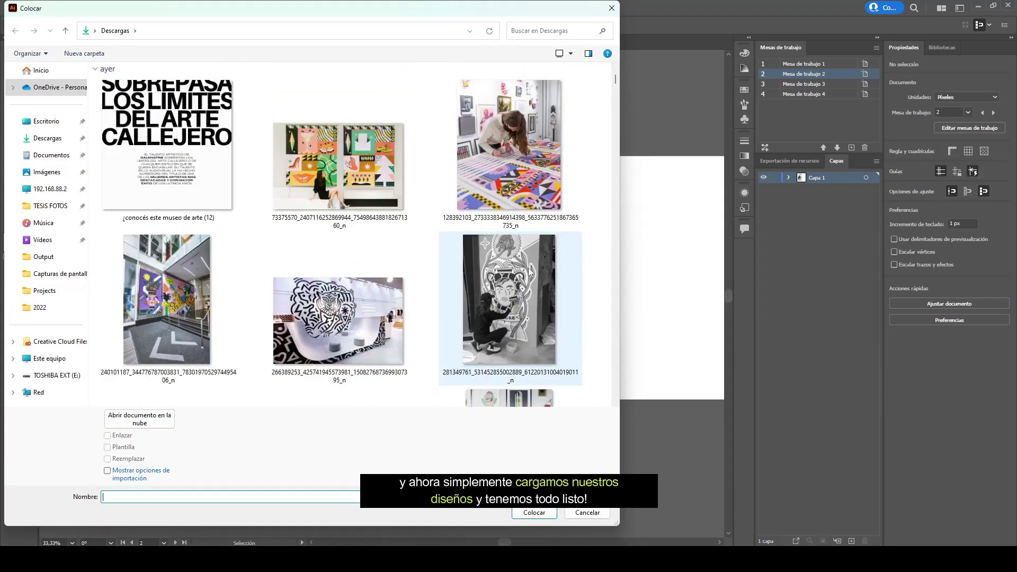
{"action": "double_click", "coordinate": [531, 273]}
{"action": "mouse_move", "coordinate": [320, 181]}
{"action": "left_mouse_down"}
{"action": "mouse_move", "coordinate": [407, 302]}
{"action": "mouse_move", "coordinate": [320, 181]}
{"action": "left_mouse_up"}
{"action": "left_click_drag", "start_coordinate": [407, 280], "coordinate": [414, 281]}
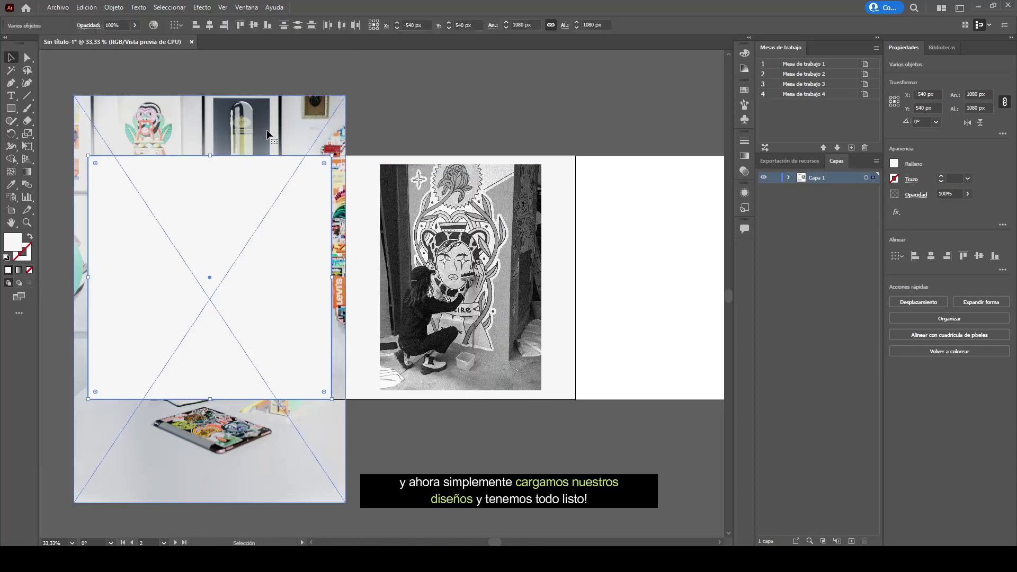
{"action": "left_click", "coordinate": [328, 278]}
Crop the woman photo to artboard 1 and place the colourful mural photo on artboard 3.
{"action": "left_click", "coordinate": [484, 455]}
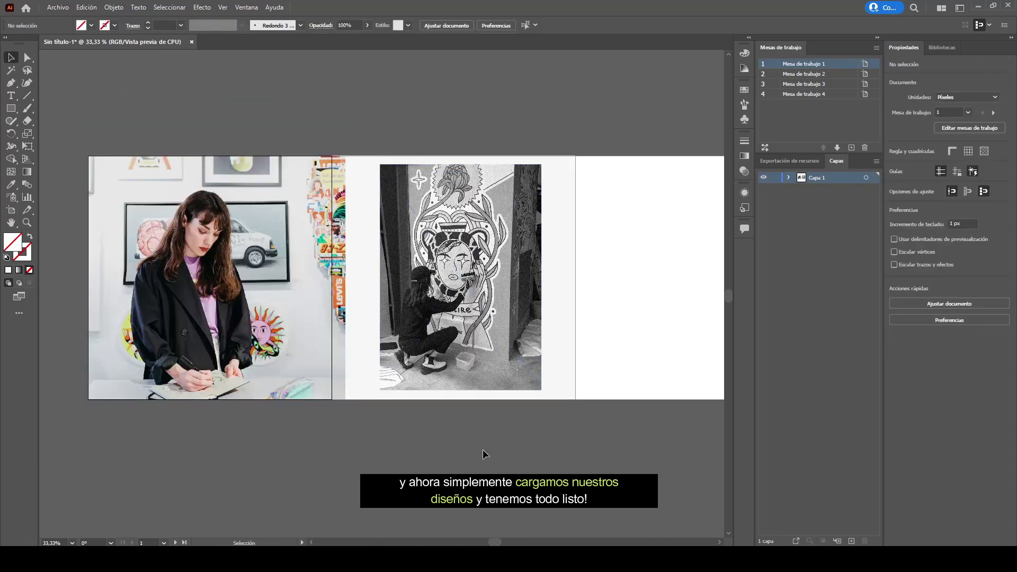
{"action": "scroll", "coordinate": [483, 454], "scroll_direction": "right", "scroll_amount": 5}
{"action": "left_click", "coordinate": [68, 7]}
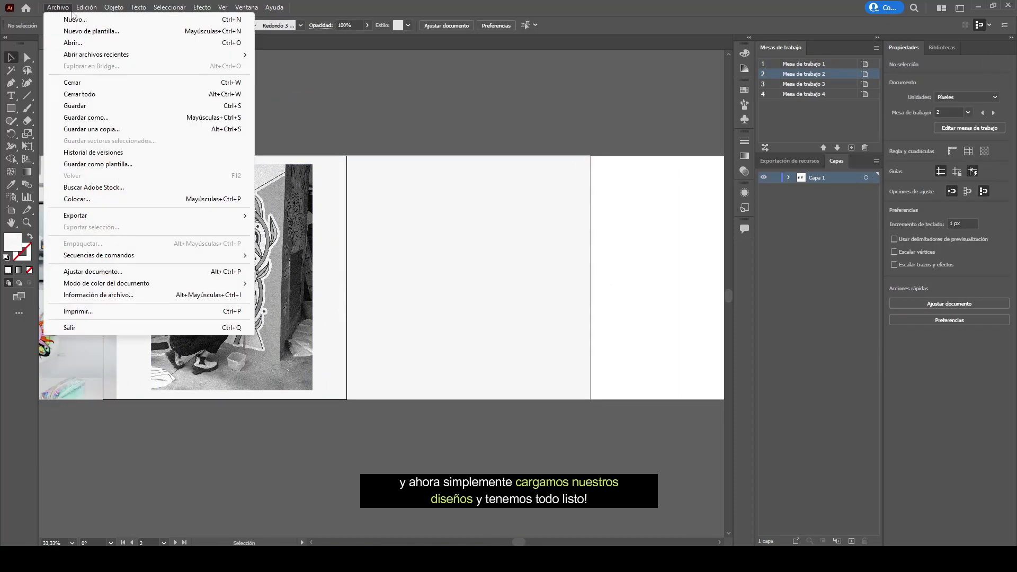
{"action": "left_click", "coordinate": [77, 199]}
{"action": "scroll", "coordinate": [318, 265], "scroll_direction": "down", "scroll_amount": 3}
{"action": "double_click", "coordinate": [341, 170]}
{"action": "left_click", "coordinate": [347, 156]}
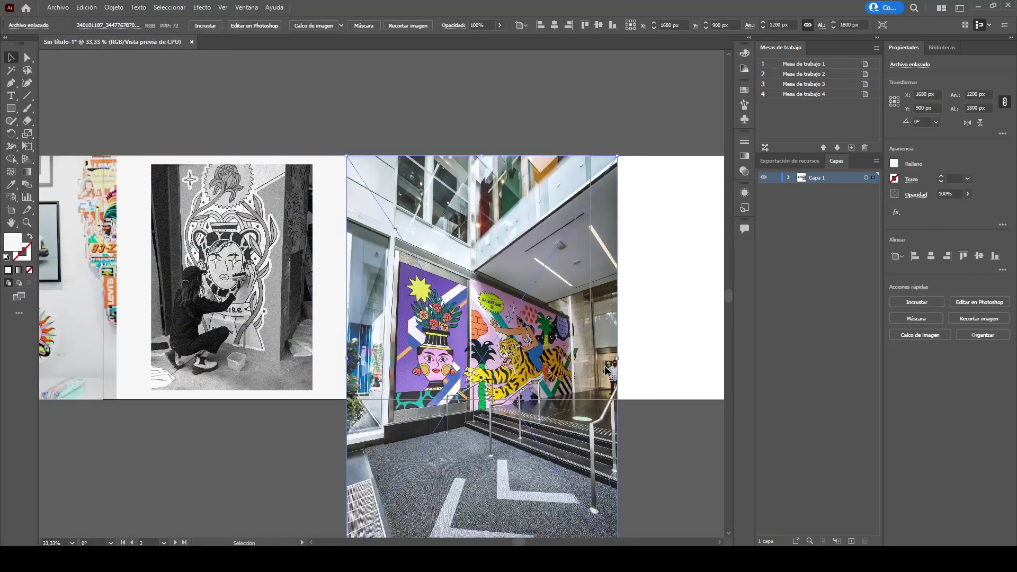
Paste a square frame sized to artboard 3 and clip the mural photo with Ctrl+7.
{"action": "scroll", "coordinate": [605, 370], "scroll_direction": "down", "scroll_amount": 1}
{"action": "left_click_drag", "start_coordinate": [606, 370], "coordinate": [597, 302]}
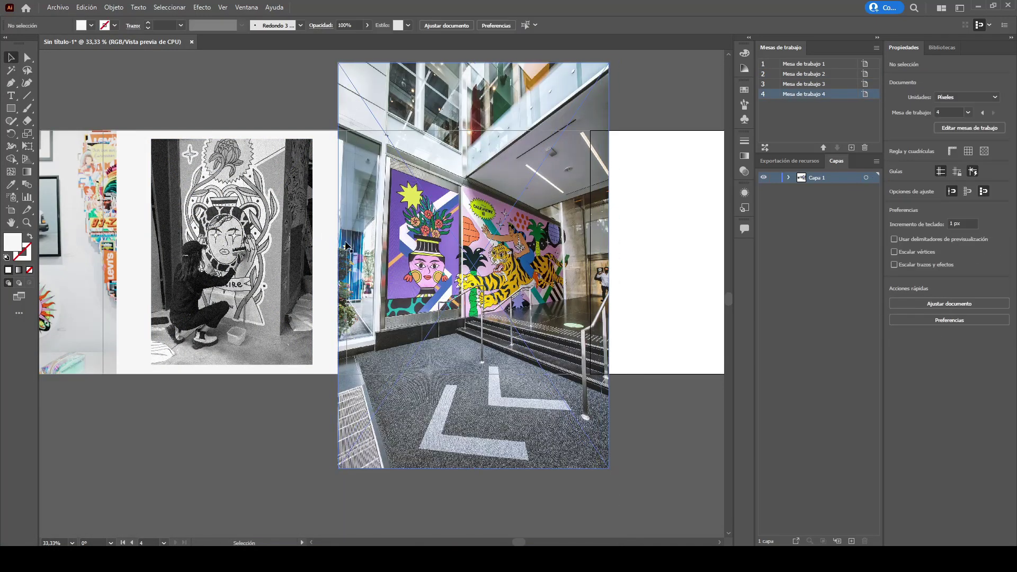
{"action": "key", "text": "ctrl+v"}
{"action": "left_click_drag", "start_coordinate": [141, 293], "coordinate": [347, 293]}
{"action": "left_click_drag", "start_coordinate": [625, 293], "coordinate": [533, 317]}
{"action": "key", "text": "ctrl+7"}
Place the 'SOBREPASA LOS LIMITES DEL ARTE CALLEJERO' poster scaled to fill artboard 4.
{"action": "scroll", "coordinate": [471, 276], "scroll_direction": "right", "scroll_amount": 3}
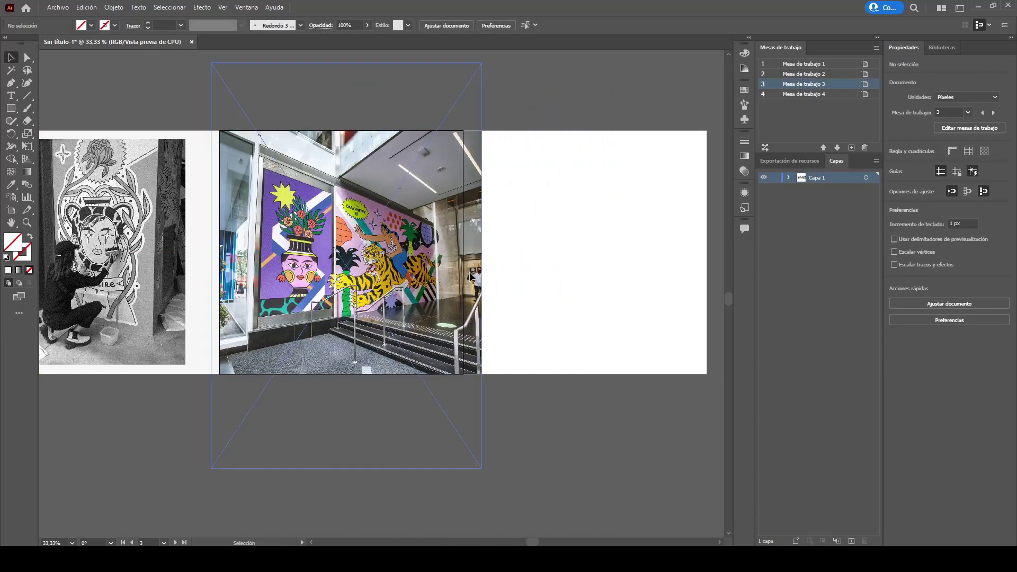
{"action": "key", "text": "ctrl+shift+p"}
{"action": "double_click", "coordinate": [168, 334]}
{"action": "left_click_drag", "start_coordinate": [464, 131], "coordinate": [709, 375]}
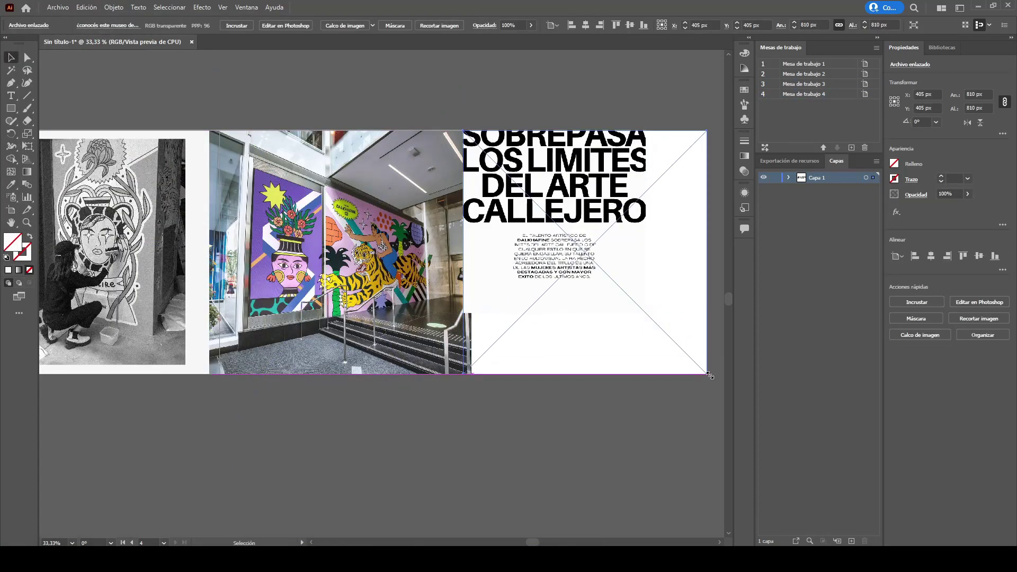
{"action": "scroll", "coordinate": [574, 363], "scroll_direction": "down", "scroll_amount": 2}
{"action": "left_click", "coordinate": [513, 459]}
{"action": "scroll", "coordinate": [513, 459], "scroll_direction": "up", "scroll_amount": 1}
{"action": "scroll", "coordinate": [513, 458], "scroll_direction": "right", "scroll_amount": 2}
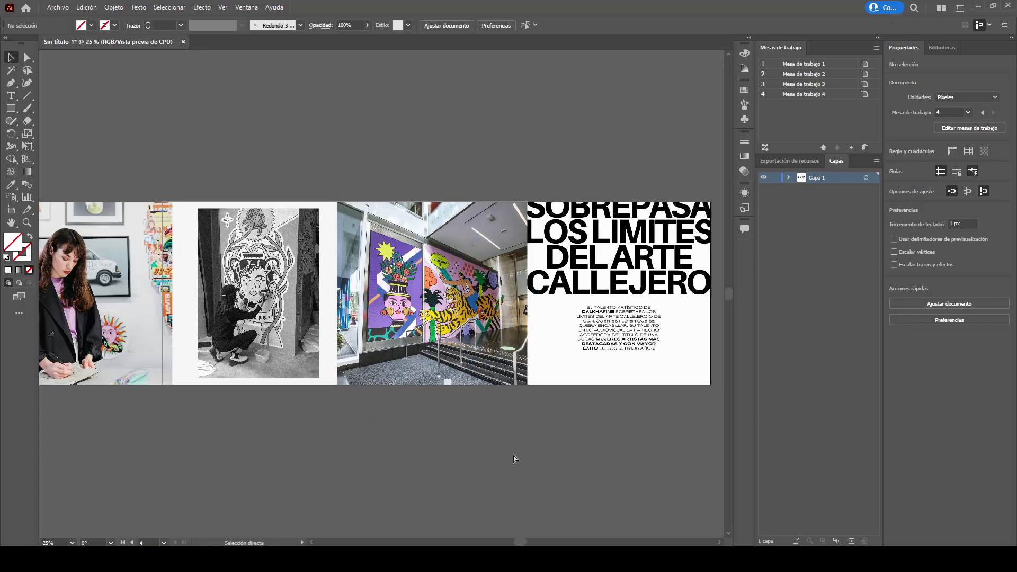